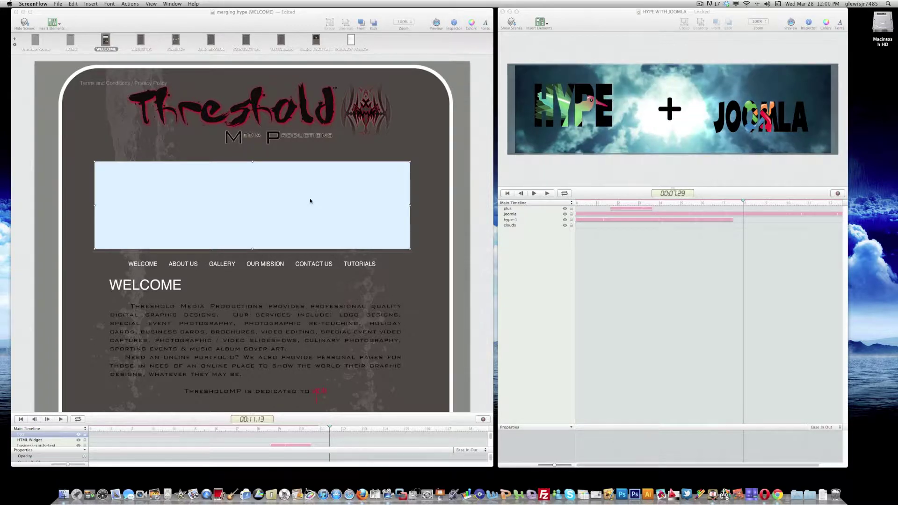
# Export the HYPE WITH JOOMLA banner as an HTML5 folder to the Desktop and close it
pyautogui.click(620, 23)
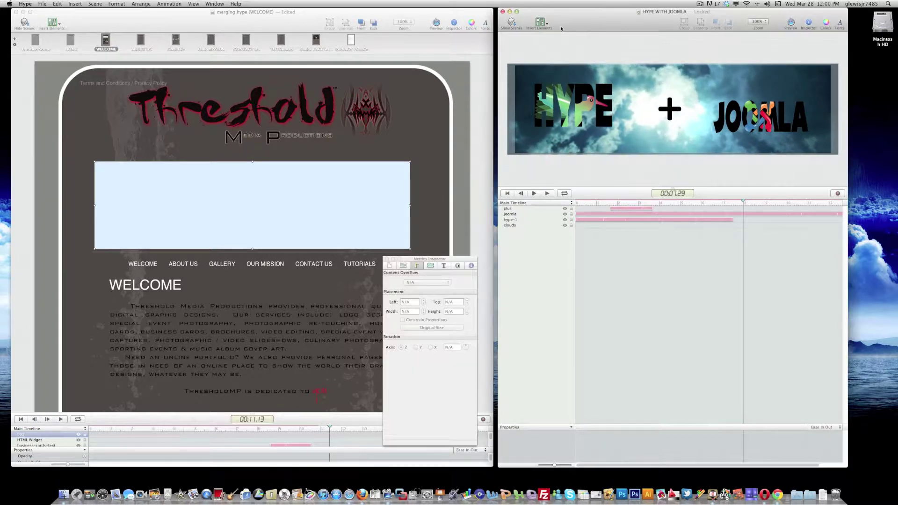
pyautogui.click(42, 3)
pyautogui.moveTo(63, 74)
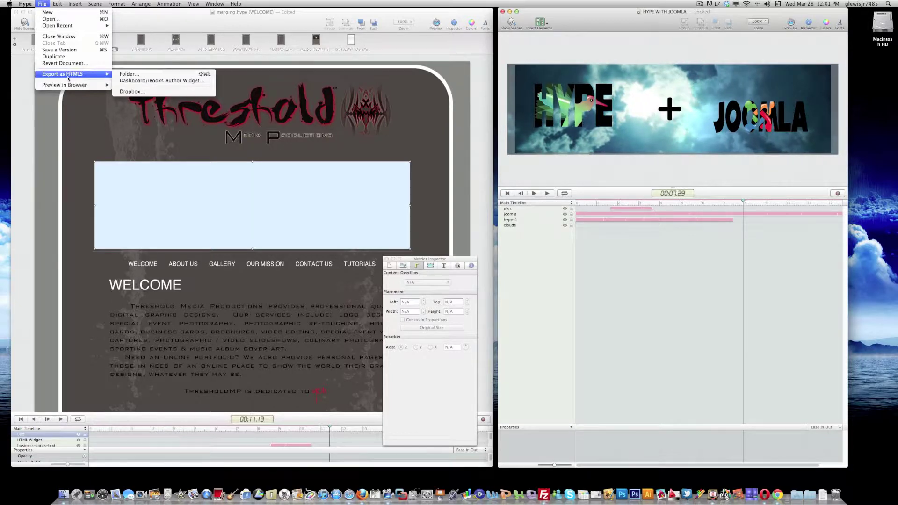
pyautogui.click(155, 79)
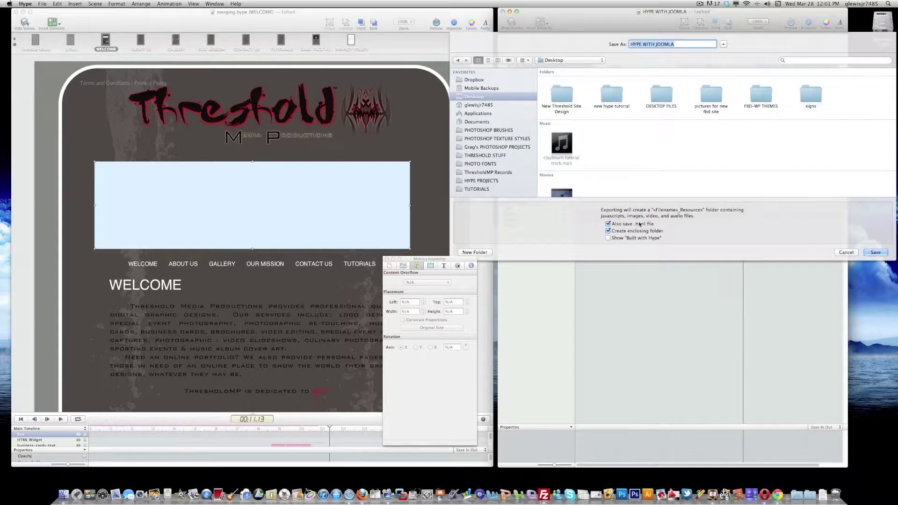
pyautogui.click(875, 253)
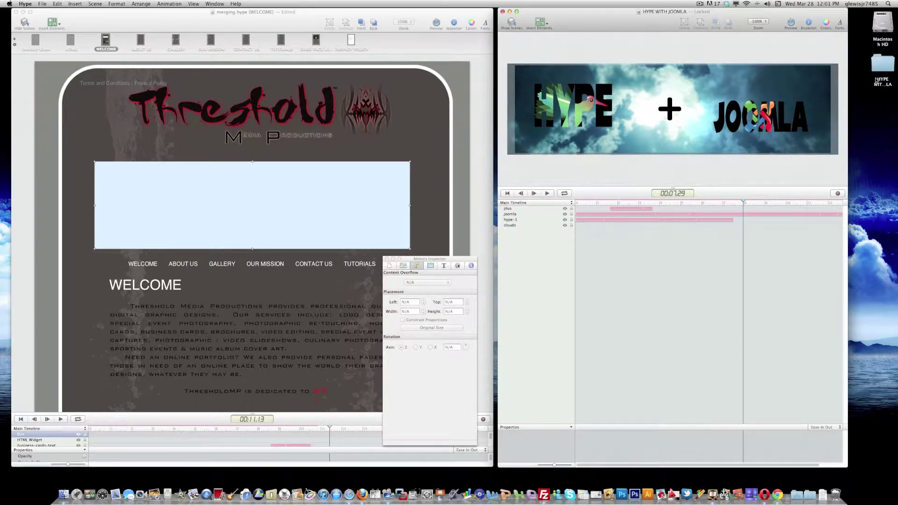
pyautogui.click(503, 12)
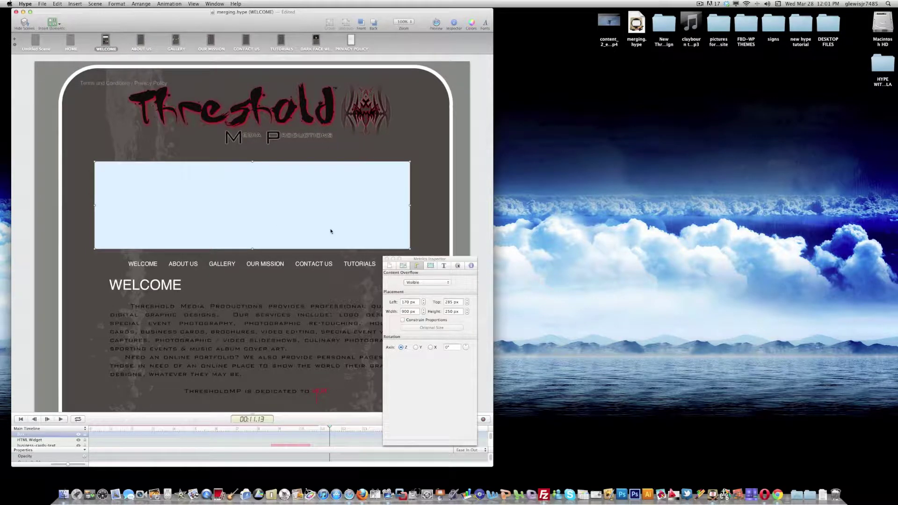
# Open HYPE WITH JOOMLA.html from the exported desktop folder in Safari
pyautogui.doubleClick(877, 69)
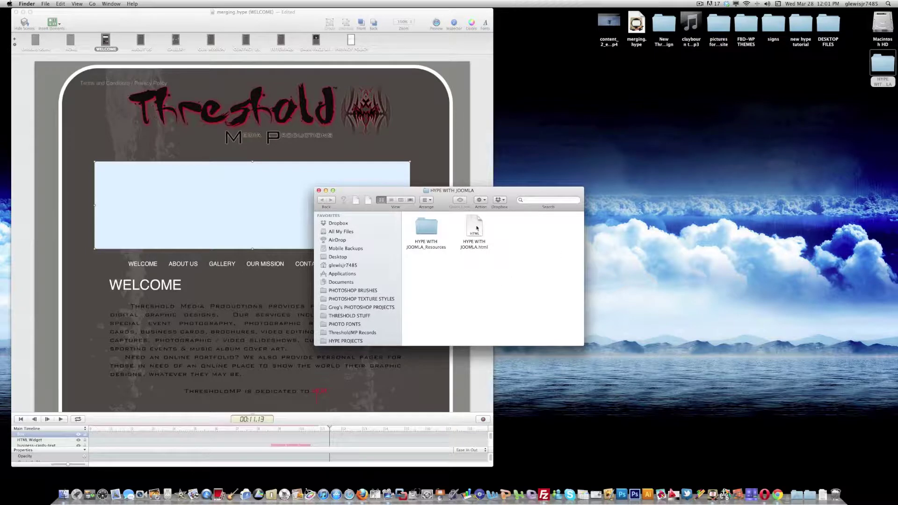
pyautogui.click(475, 235)
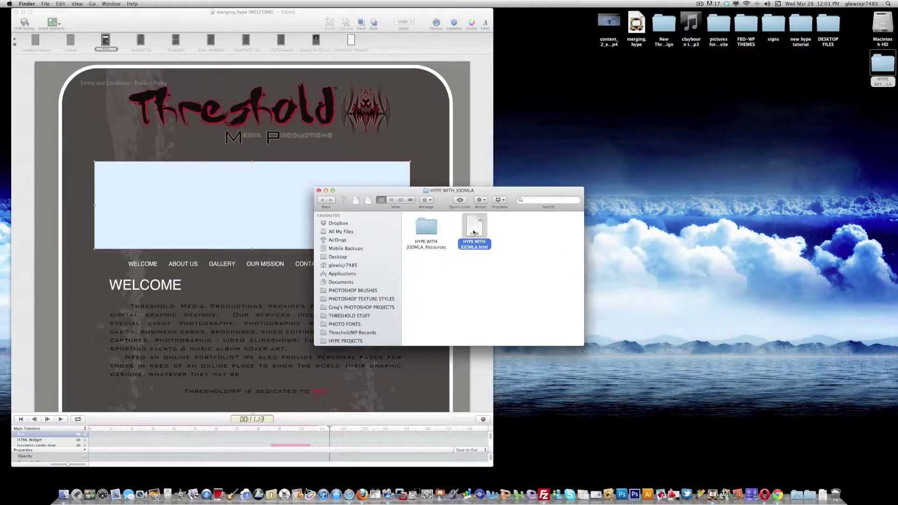
pyautogui.rightClick(475, 235)
pyautogui.moveTo(520, 242)
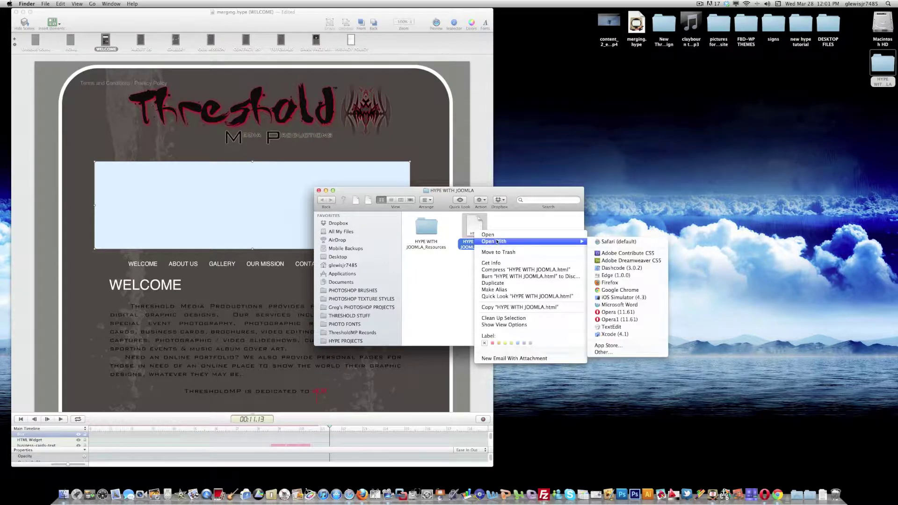
pyautogui.click(603, 244)
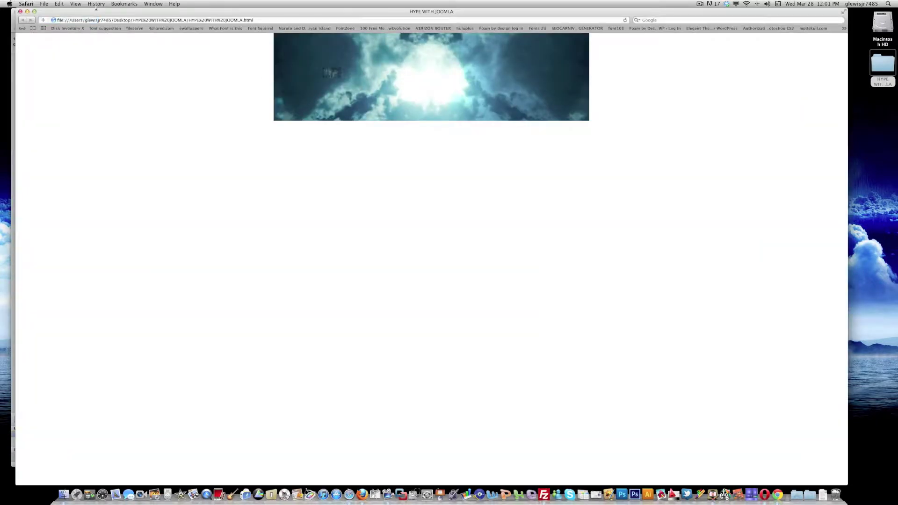
# Copy the banner's embed div and script lines from Safari's page source
pyautogui.click(83, 5)
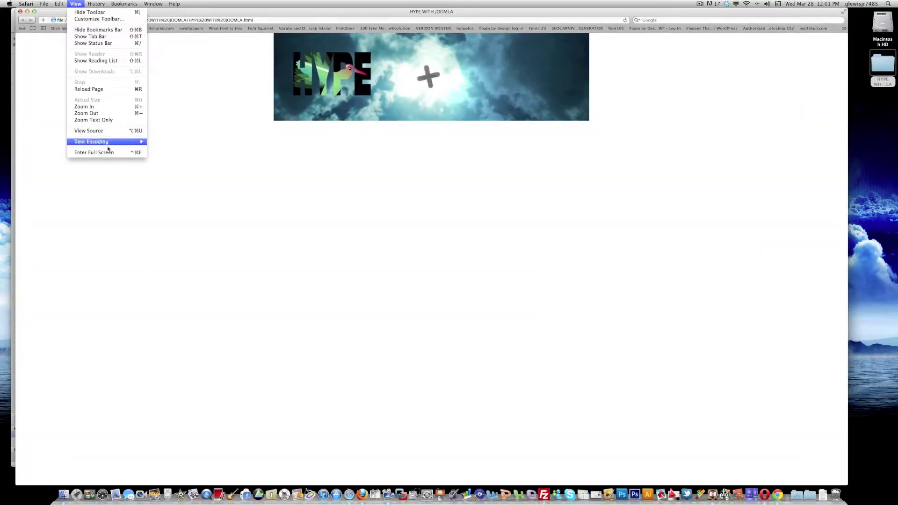
pyautogui.click(107, 131)
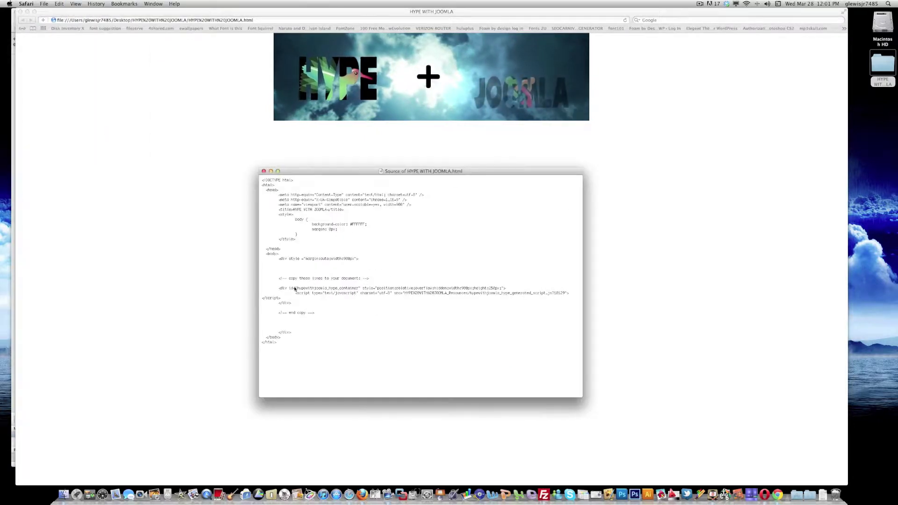
pyautogui.moveTo(294, 303)
pyautogui.mouseDown()
pyautogui.moveTo(279, 301)
pyautogui.moveTo(279, 288)
pyautogui.mouseUp()
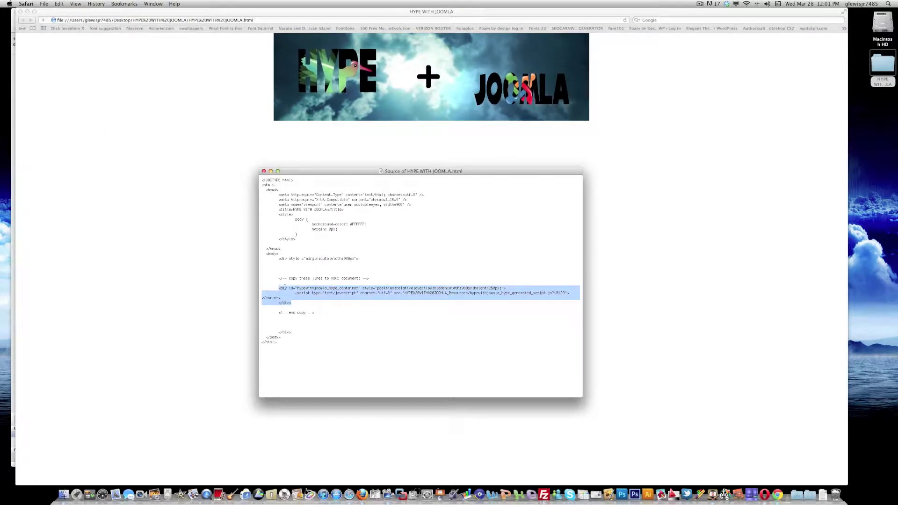
pyautogui.rightClick(286, 287)
pyautogui.click(324, 310)
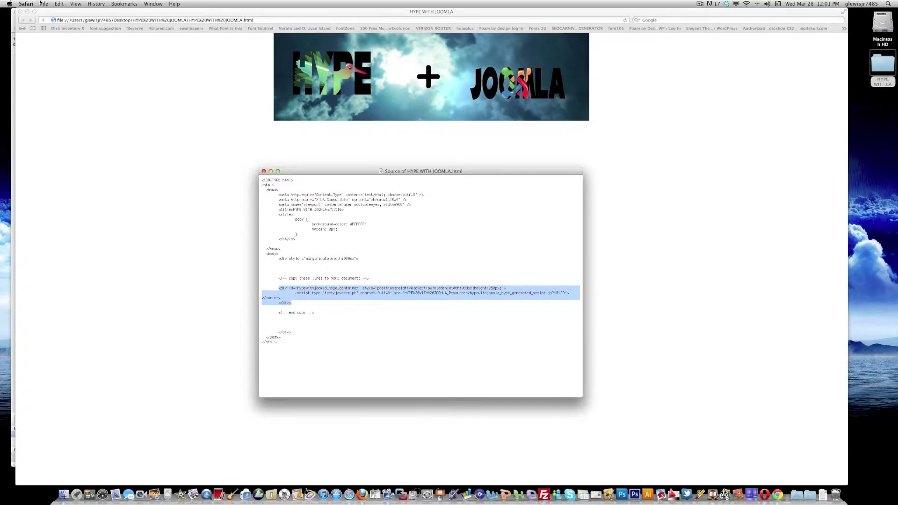
# Close the source, Safari and the banner folder, then delete the old light-blue widget
pyautogui.click(264, 172)
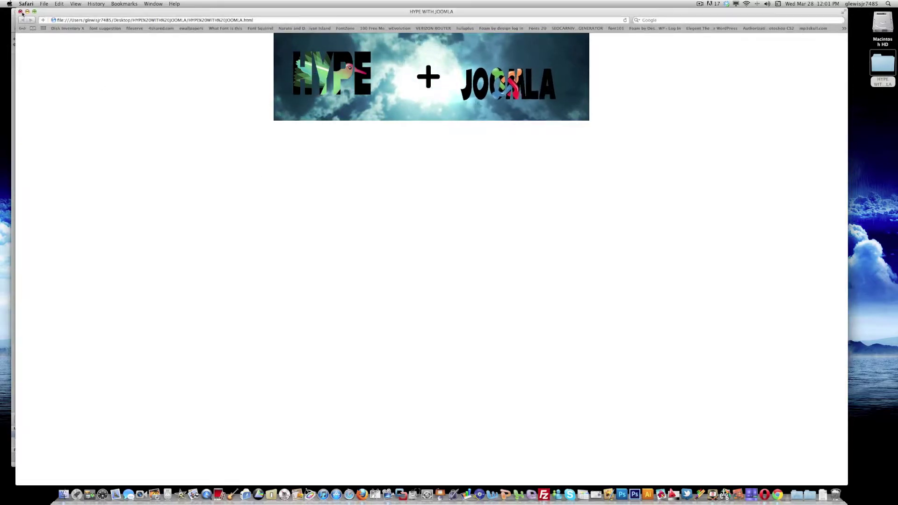
pyautogui.press('super+w')
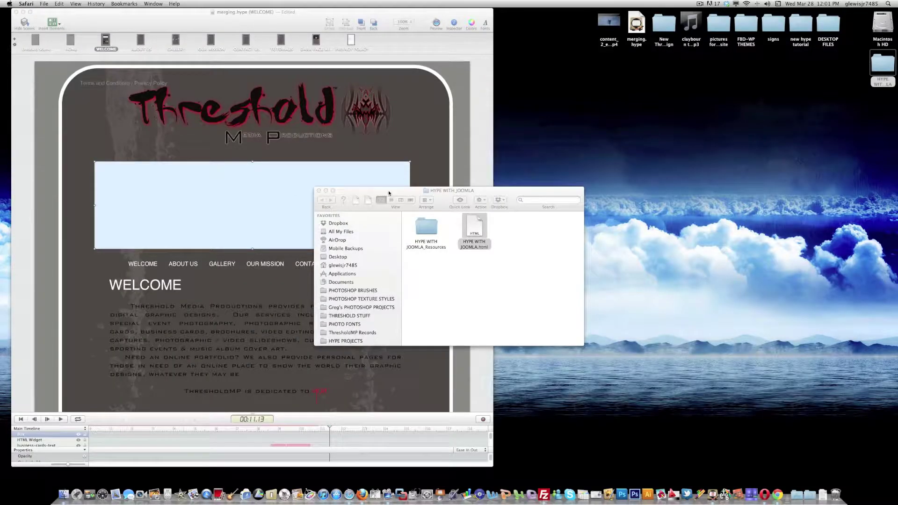
pyautogui.moveTo(389, 193)
pyautogui.mouseDown()
pyautogui.moveTo(576, 175)
pyautogui.moveTo(624, 159)
pyautogui.mouseUp()
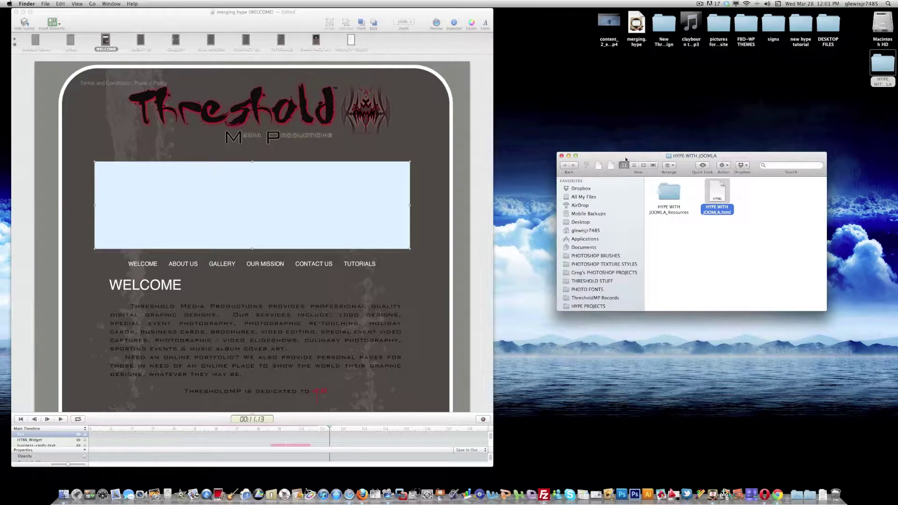
pyautogui.click(561, 157)
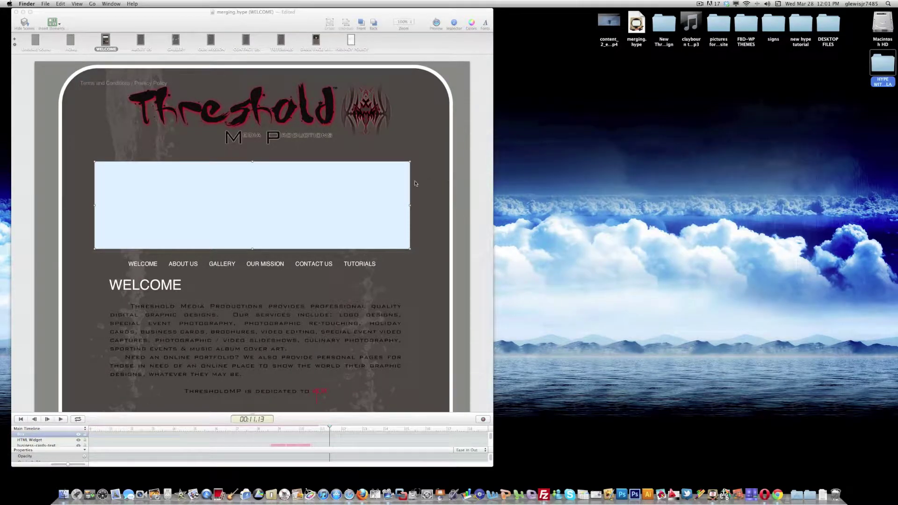
pyautogui.click(298, 198)
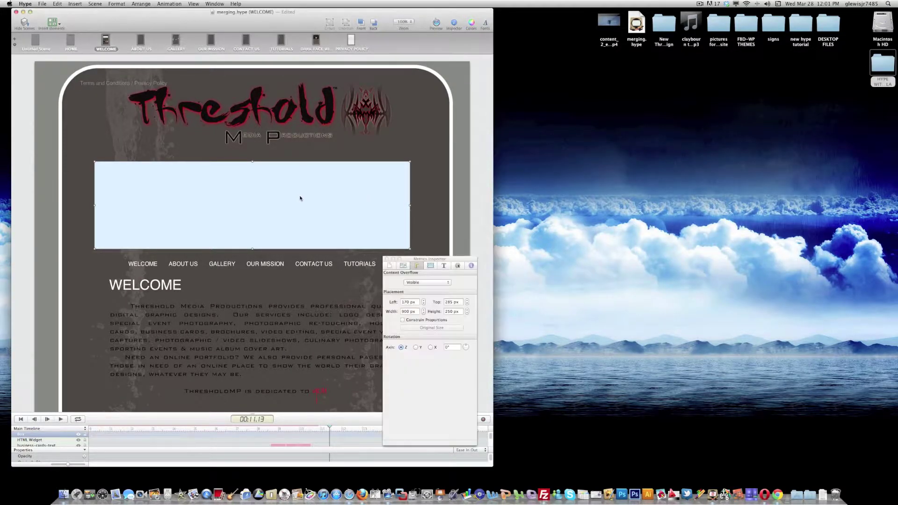
pyautogui.click(68, 202)
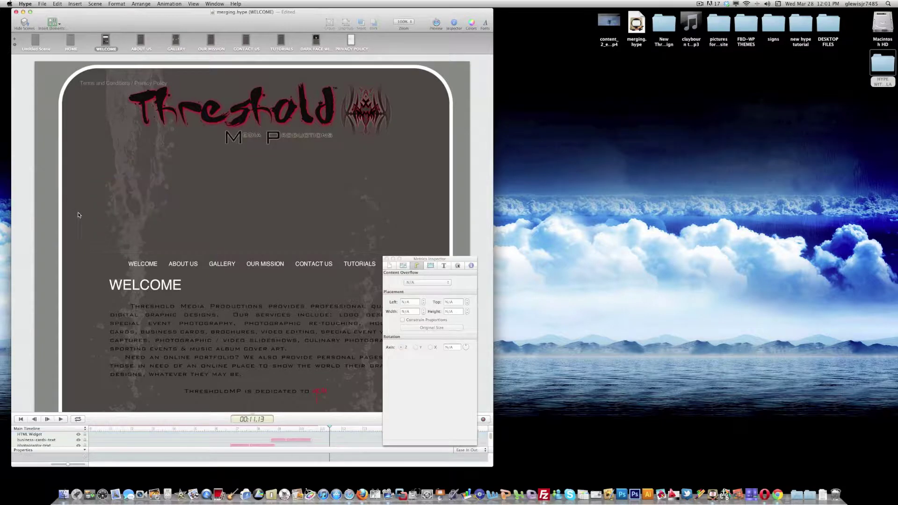
# Add an HTML widget holding the pasted banner embed code and move it above the navigation links
pyautogui.click(74, 5)
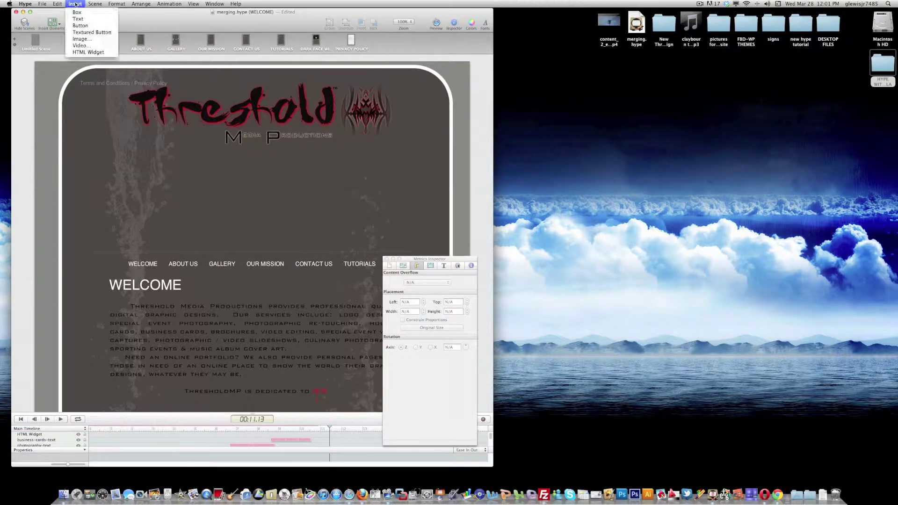
pyautogui.click(95, 53)
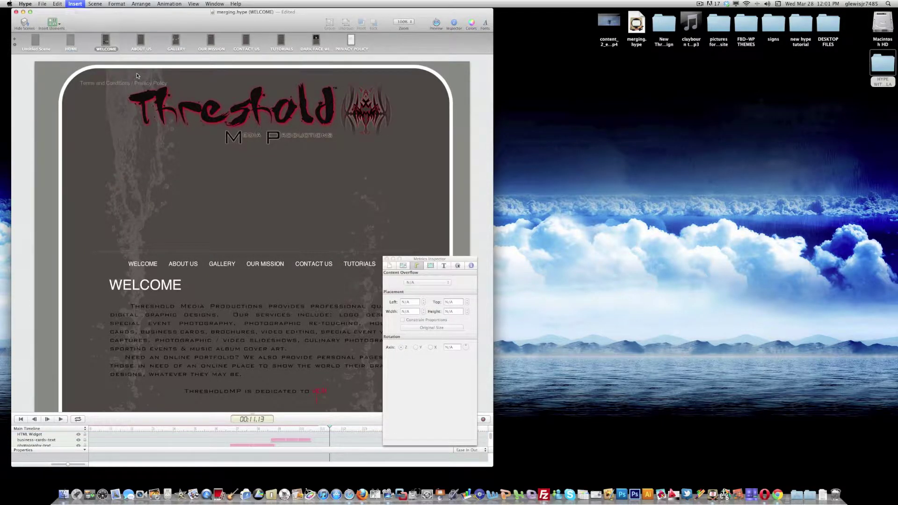
pyautogui.doubleClick(251, 264)
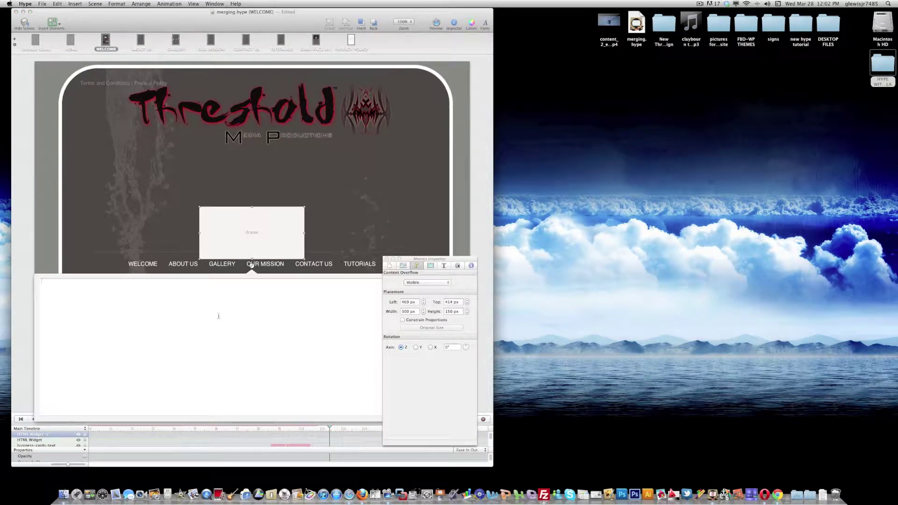
pyautogui.rightClick(192, 319)
pyautogui.click(206, 335)
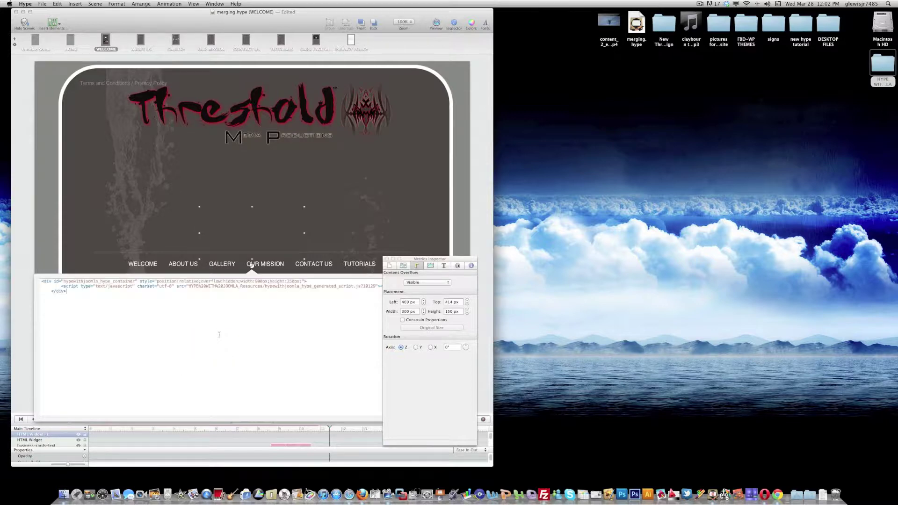
pyautogui.moveTo(307, 244); pyautogui.dragTo(290, 215)
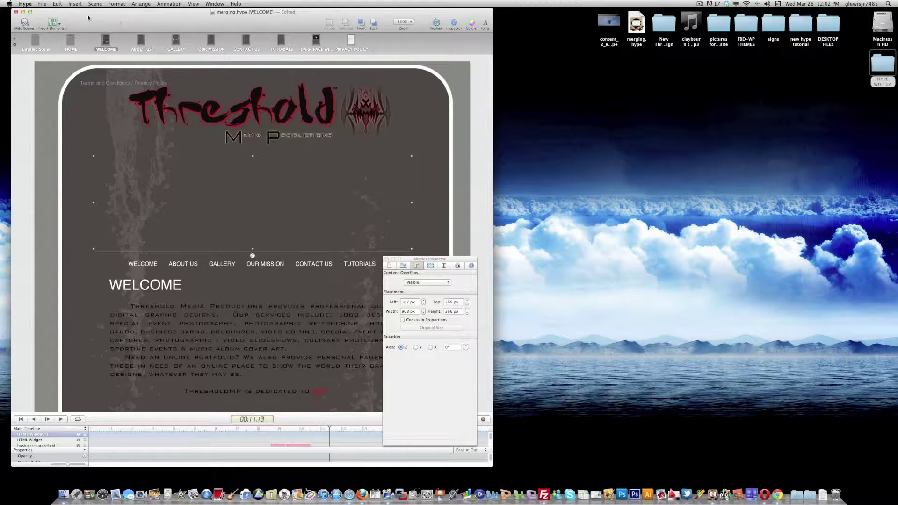
pyautogui.click(43, 5)
pyautogui.moveTo(63, 74)
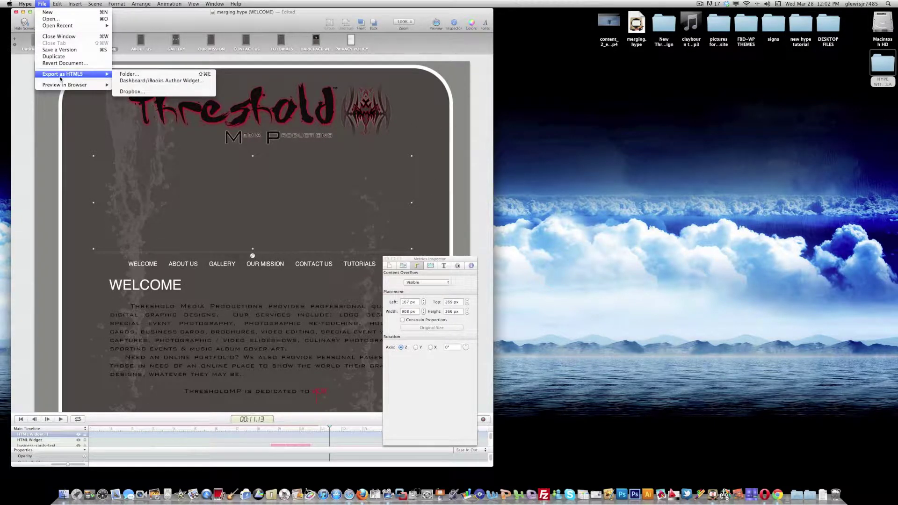
# Save the Threshold site's HTML5 export as 'merging' on the Desktop and reposition the folder
pyautogui.click(133, 74)
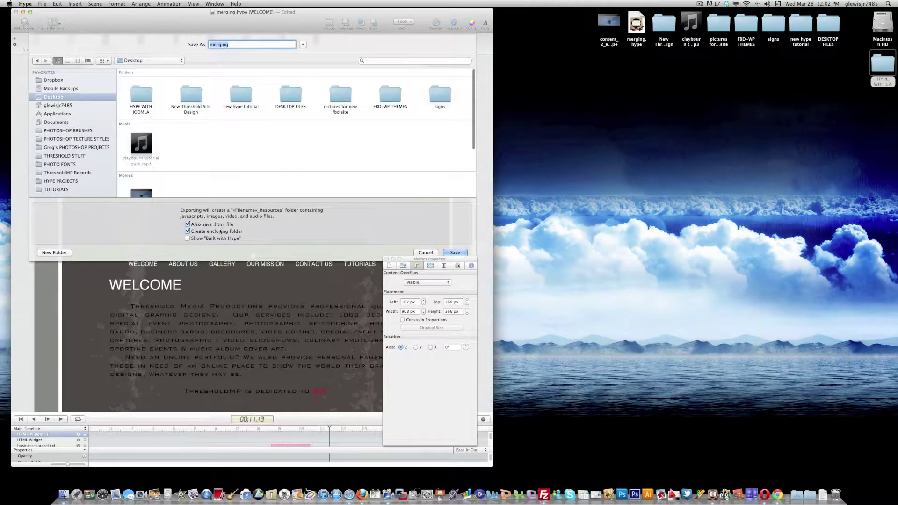
pyautogui.click(453, 253)
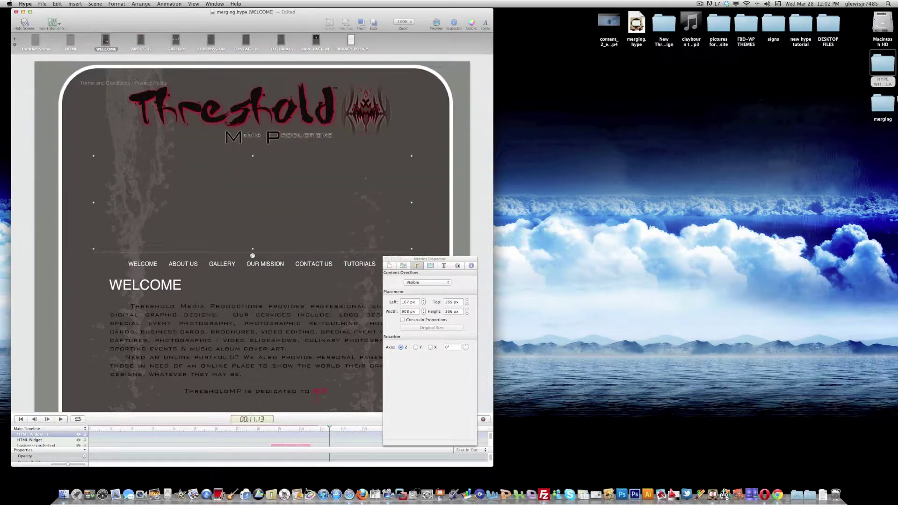
pyautogui.moveTo(884, 105); pyautogui.dragTo(556, 109)
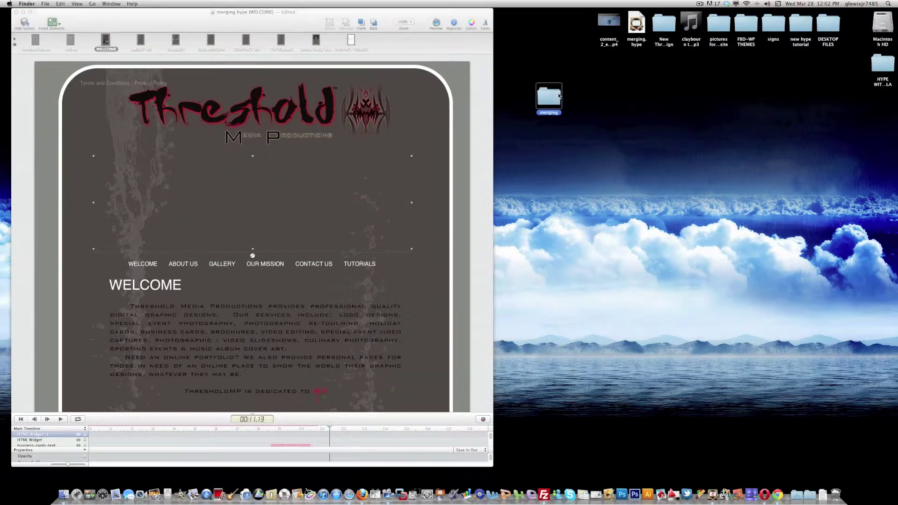
# Open the merging and HYPE WITH JOOMLA folders and copy HYPE WITH JOOMLA_Resources
pyautogui.moveTo(885, 65); pyautogui.dragTo(765, 103)
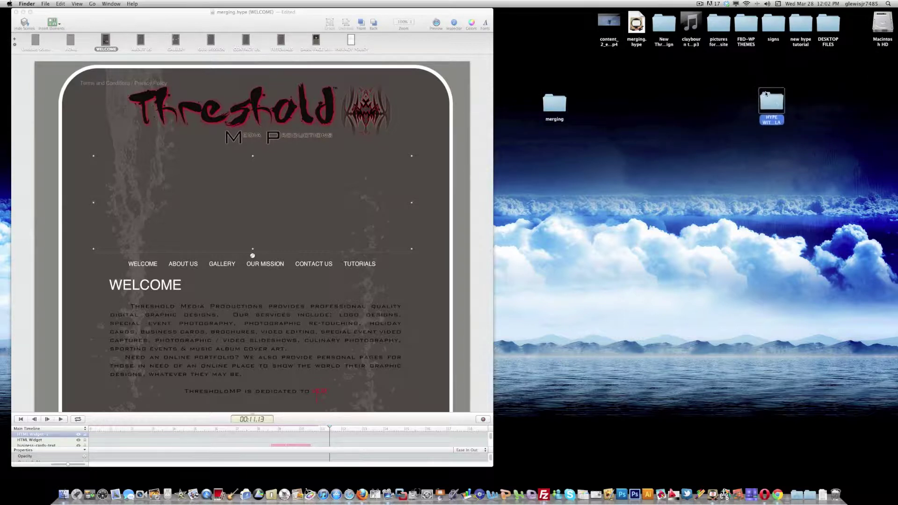
pyautogui.doubleClick(554, 106)
pyautogui.doubleClick(775, 105)
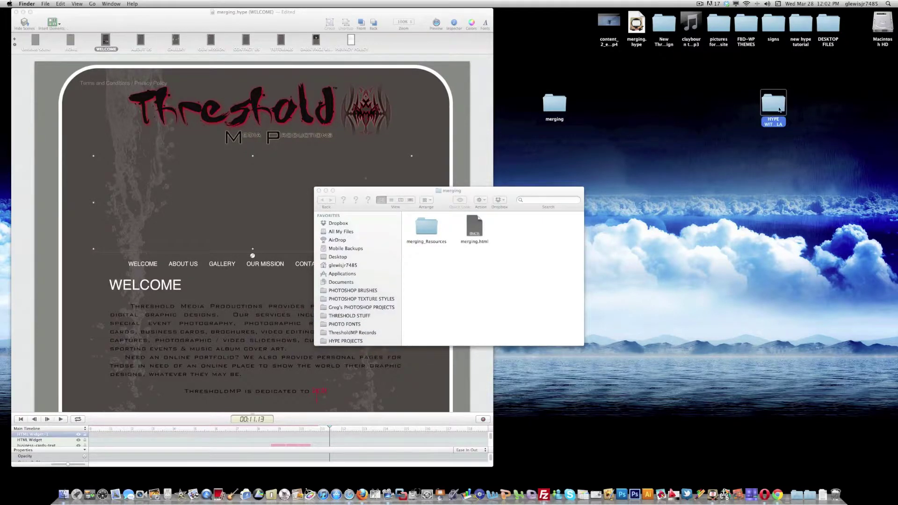
pyautogui.click(668, 199)
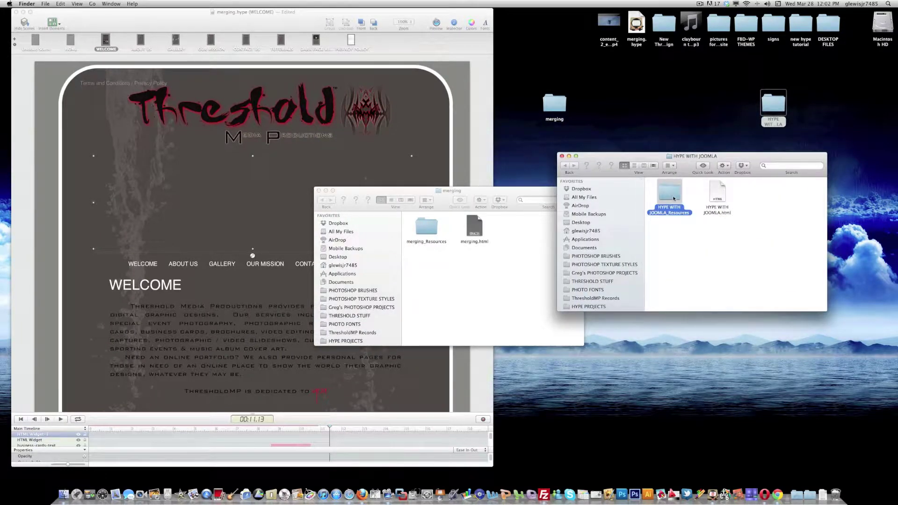
pyautogui.rightClick(673, 198)
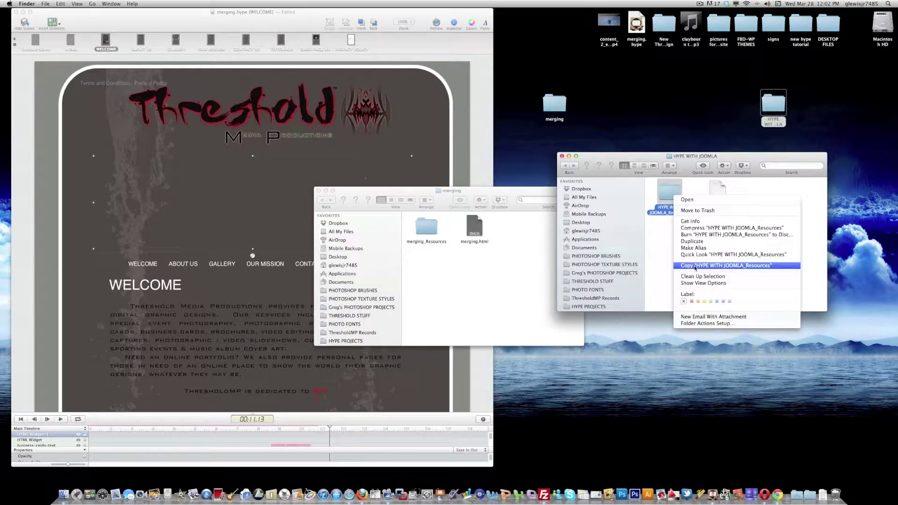
pyautogui.click(696, 267)
# Paste the resources folder into merging_Resources, verify it, and return to the merging folder
pyautogui.click(471, 271)
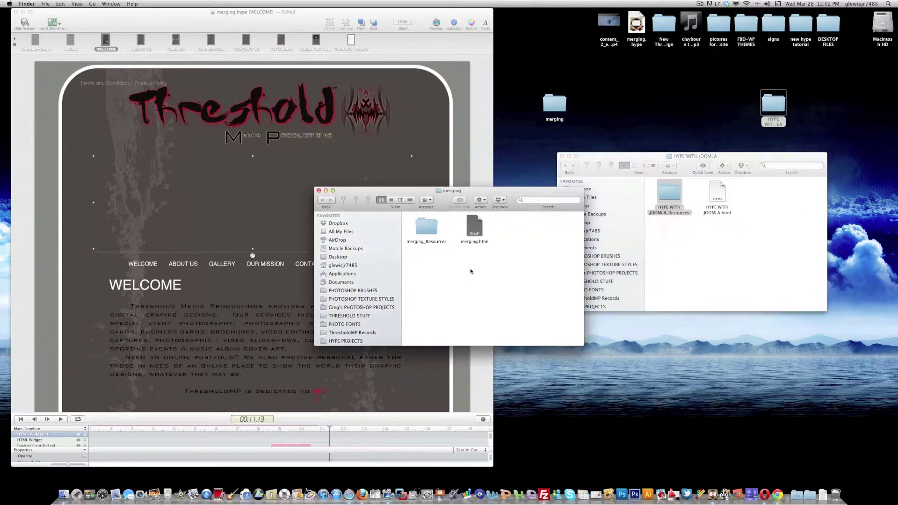
pyautogui.rightClick(424, 229)
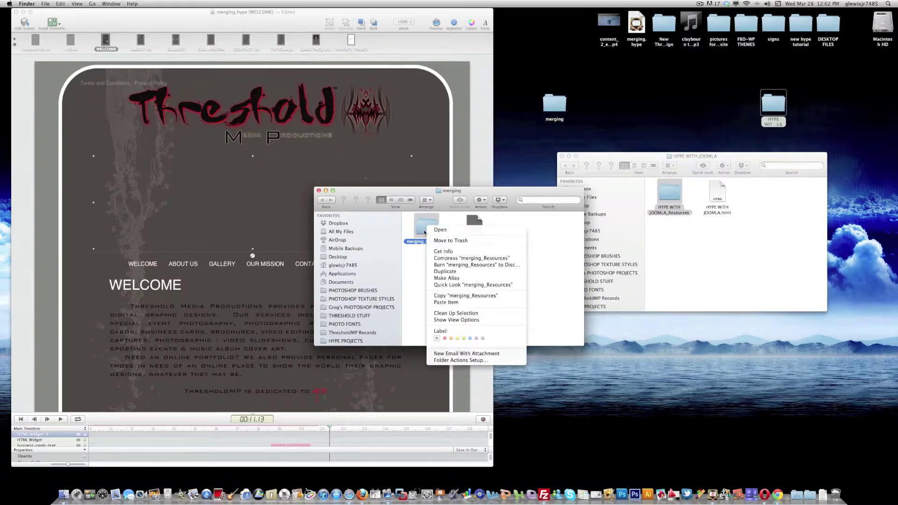
pyautogui.click(457, 302)
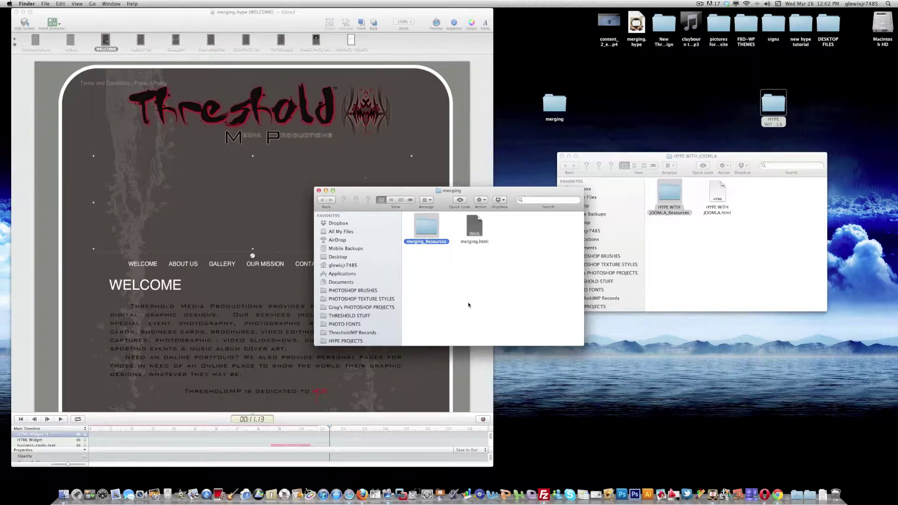
pyautogui.doubleClick(427, 230)
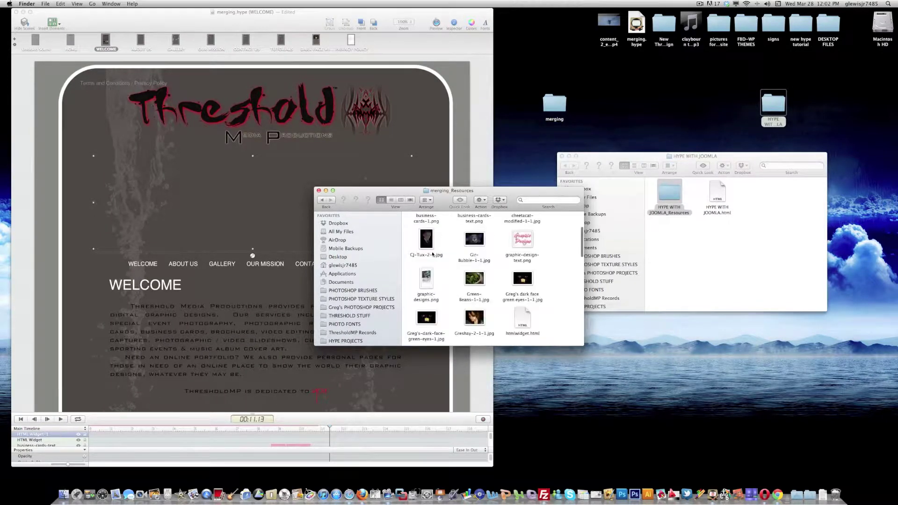
pyautogui.scroll(-2, 472, 239)
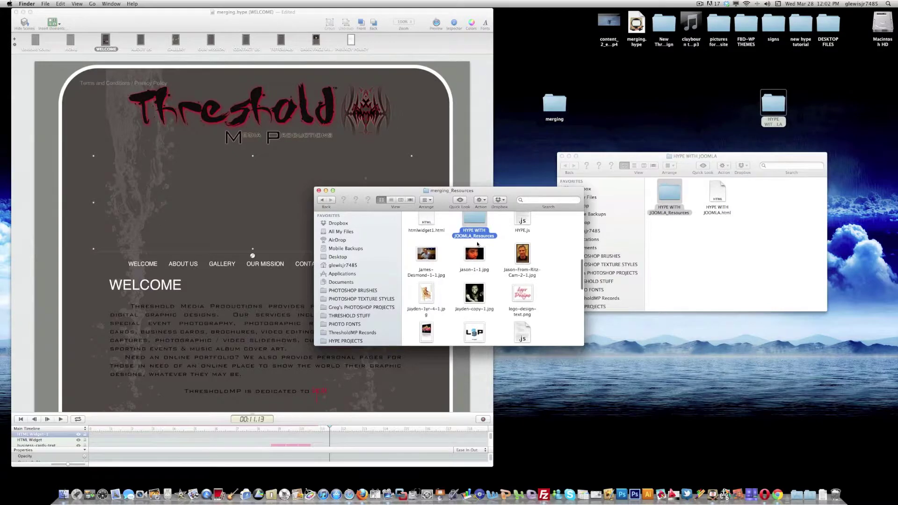
pyautogui.scroll(1, 477, 218)
pyautogui.click(322, 201)
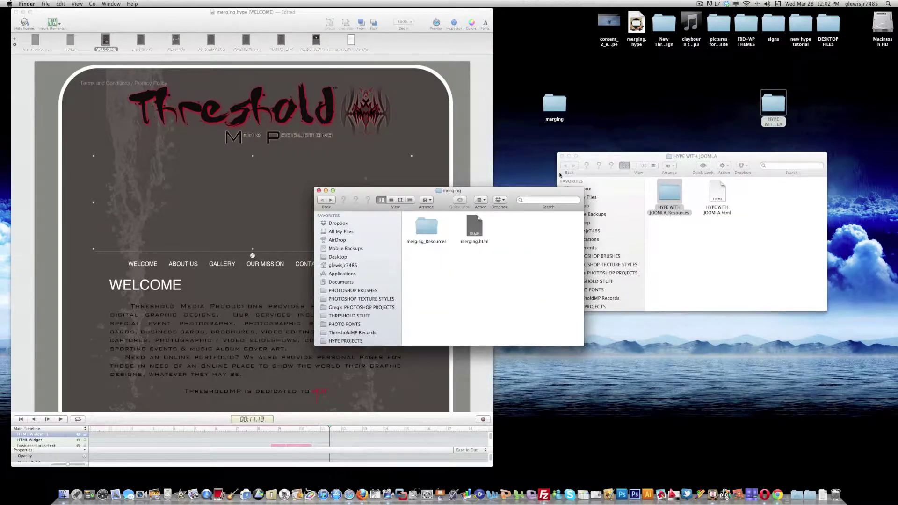
# Preview merging.html in Safari, then close Safari and the merging folder window
pyautogui.click(562, 156)
pyautogui.rightClick(475, 233)
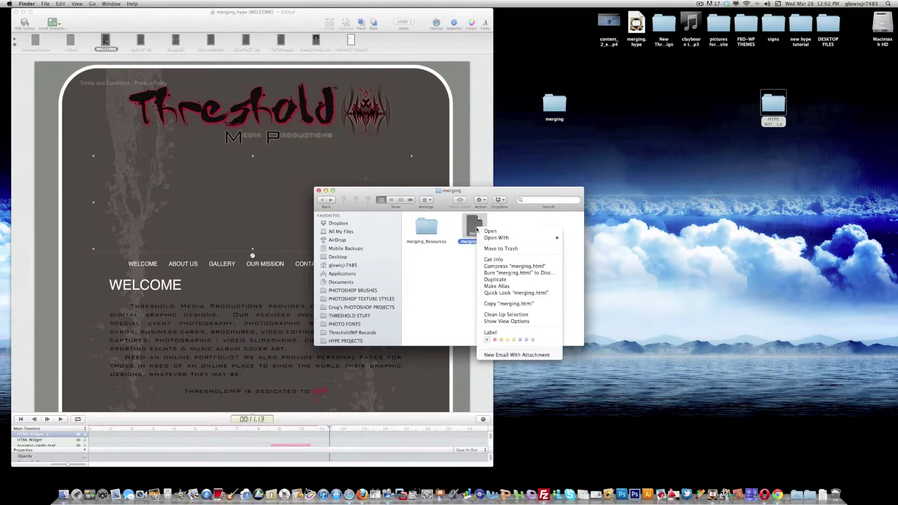
pyautogui.moveTo(505, 238)
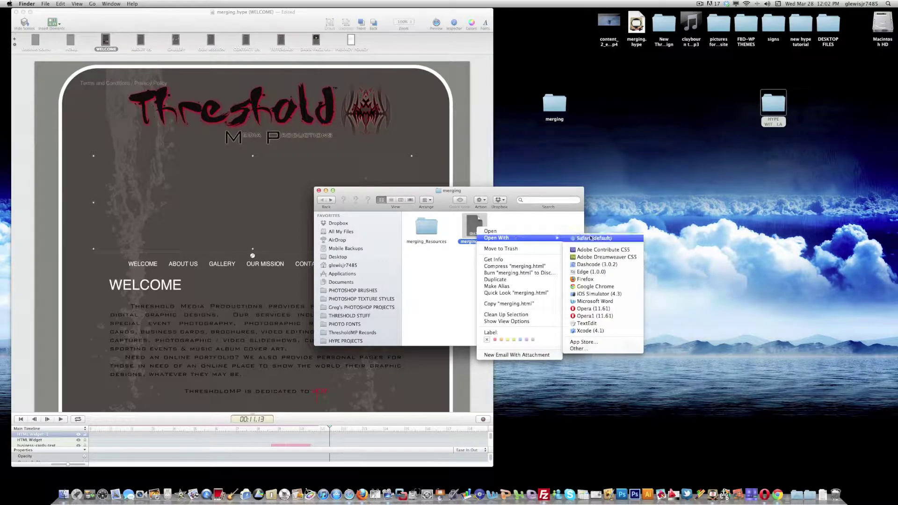
pyautogui.click(583, 240)
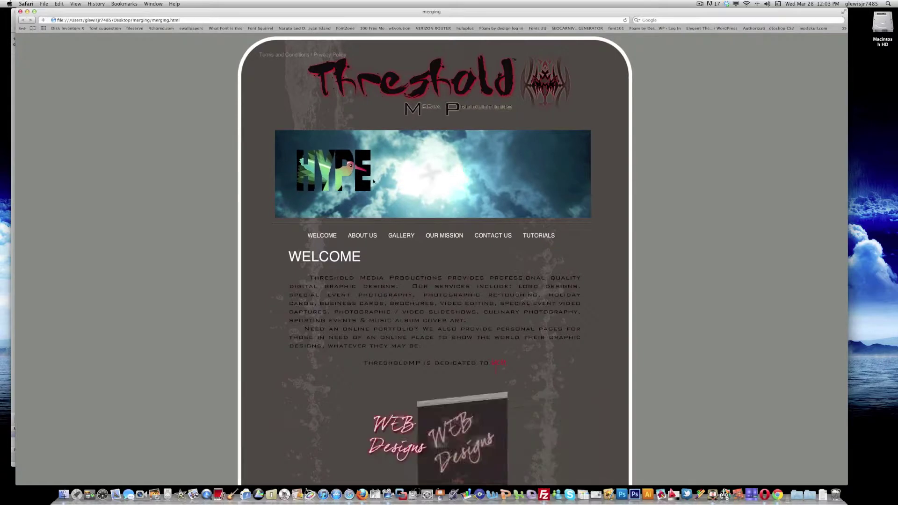
pyautogui.click(19, 11)
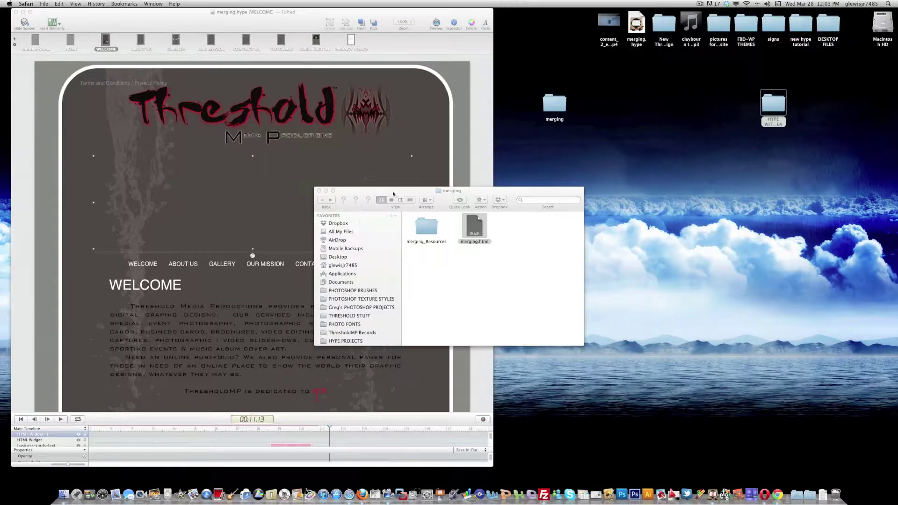
pyautogui.moveTo(392, 194); pyautogui.dragTo(577, 169)
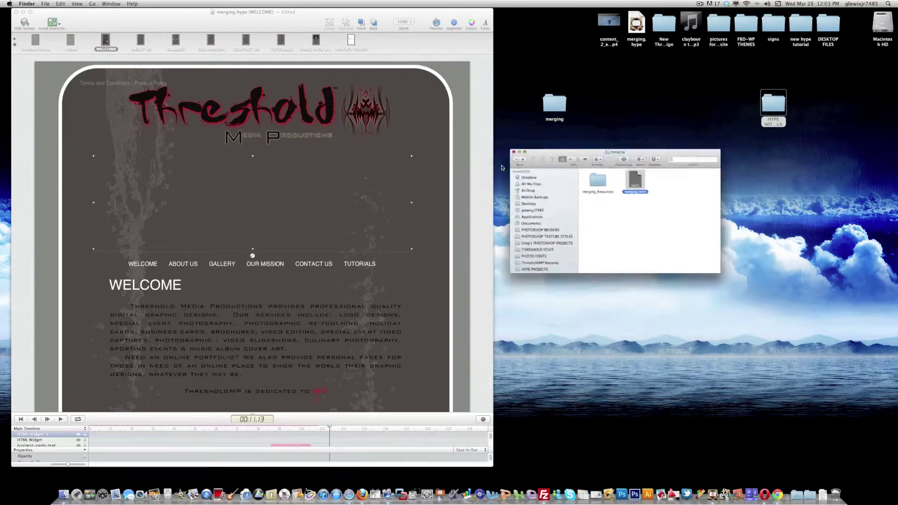
pyautogui.click(501, 165)
# Connect FileZilla to thresholdmp.com from the Quickconnect history and open the hype directory
pyautogui.click(544, 495)
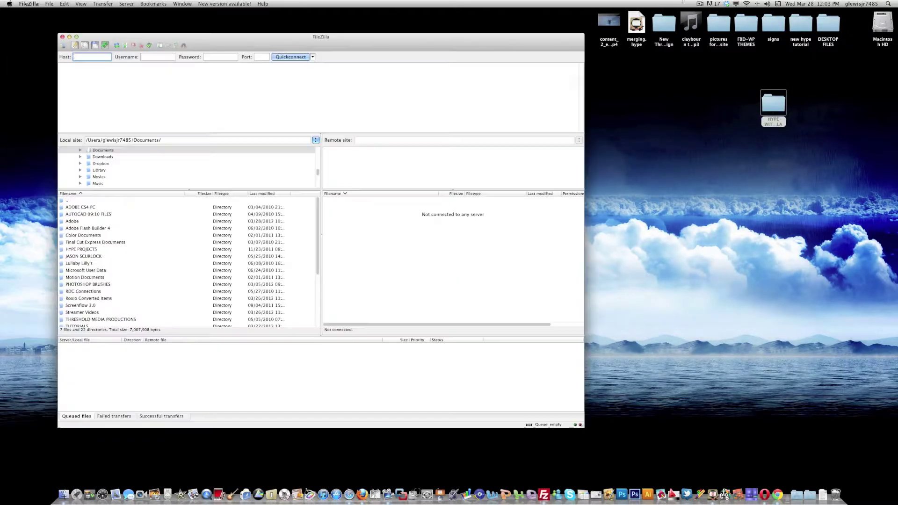
pyautogui.click(313, 57)
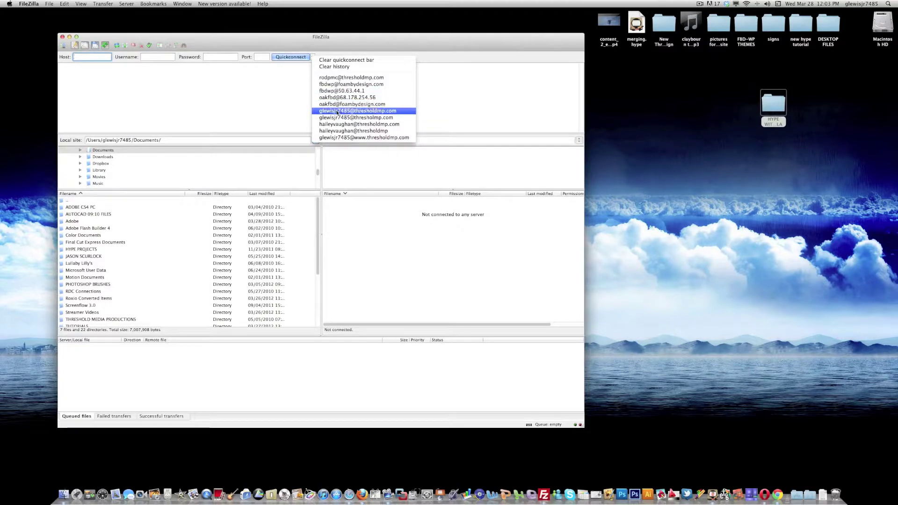
pyautogui.click(342, 114)
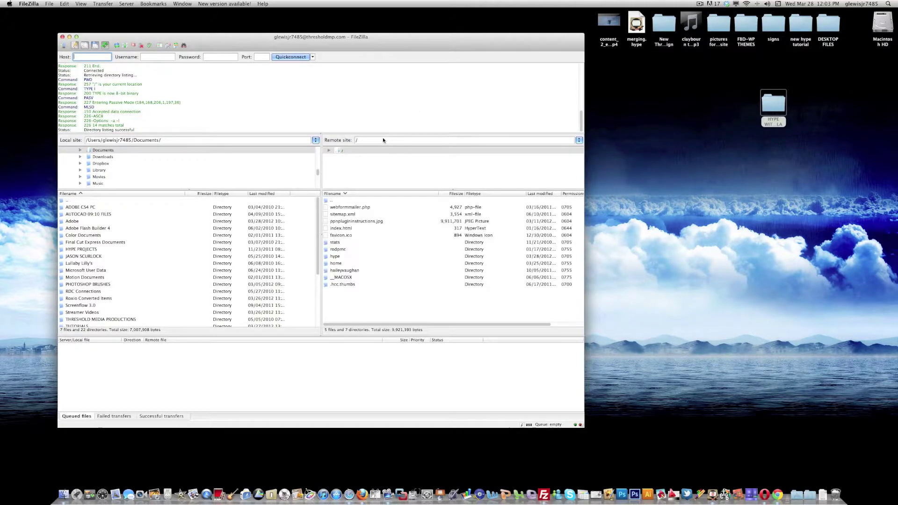
pyautogui.click(331, 257)
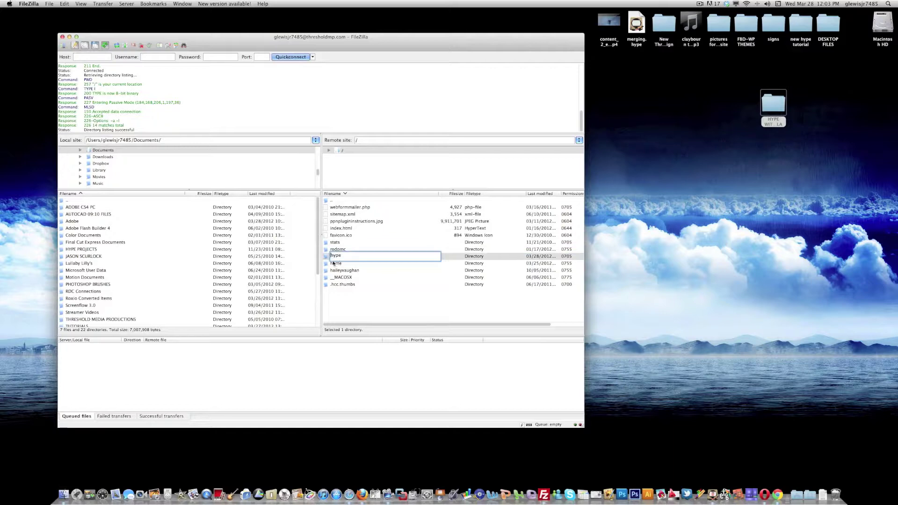
pyautogui.doubleClick(327, 257)
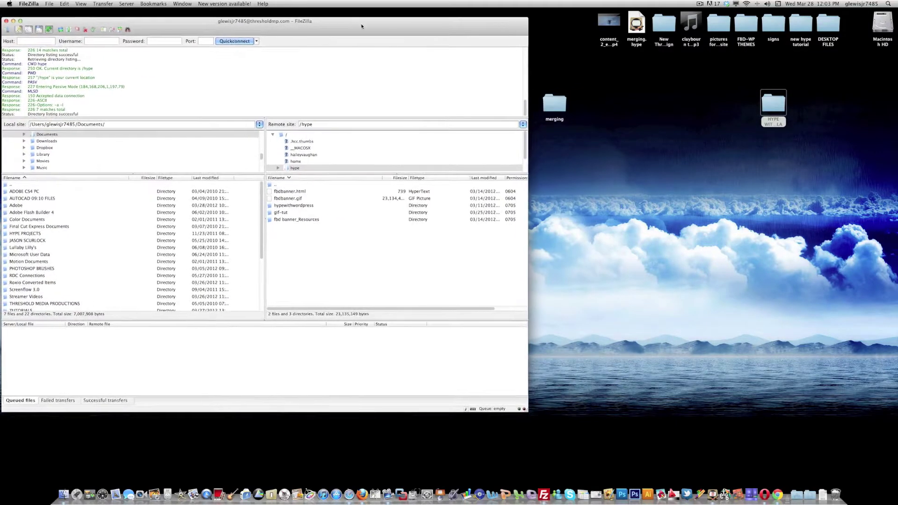
# Upload the merging folder into the server's hype directory
pyautogui.moveTo(384, 41); pyautogui.dragTo(327, 25)
pyautogui.moveTo(555, 107)
pyautogui.mouseDown()
pyautogui.moveTo(577, 137)
pyautogui.moveTo(350, 246)
pyautogui.mouseUp()
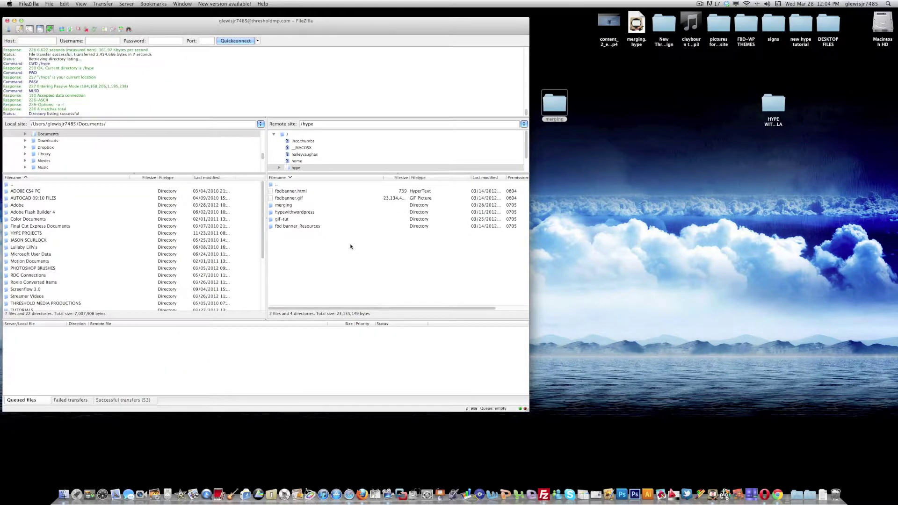
pyautogui.click(35, 4)
# Quit FileZilla and load thresholdmp.com/hype/merging/merging.html in Safari to watch the banner
pyautogui.click(40, 70)
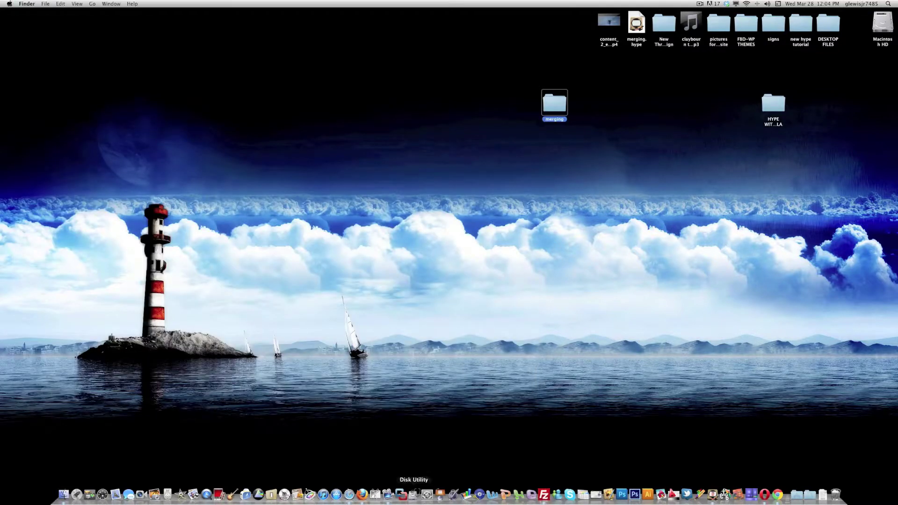
pyautogui.click(349, 495)
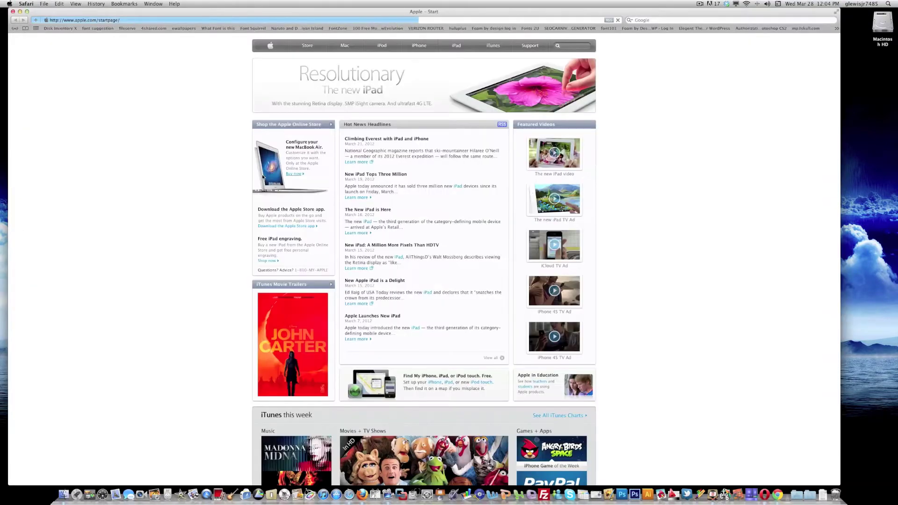
pyautogui.write('thresholdmp.com/')
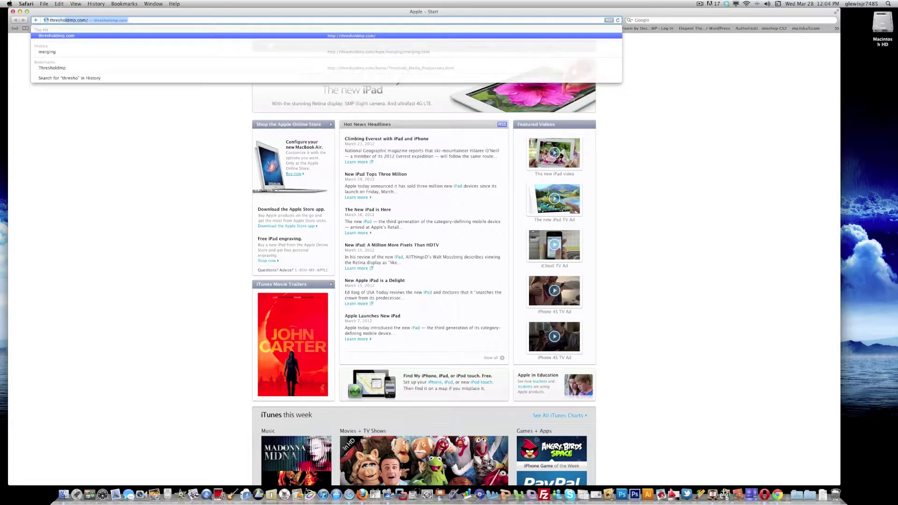
pyautogui.press('Right')
pyautogui.write('hype')
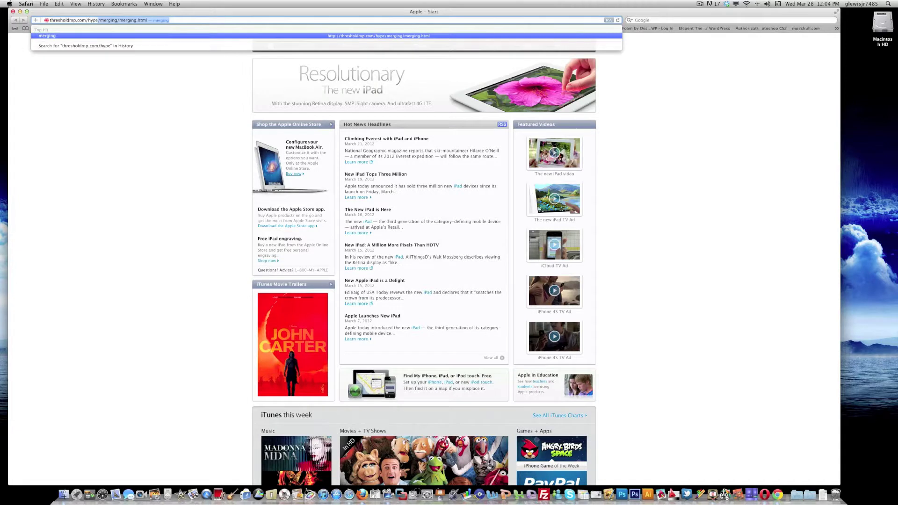
pyautogui.press('Return')
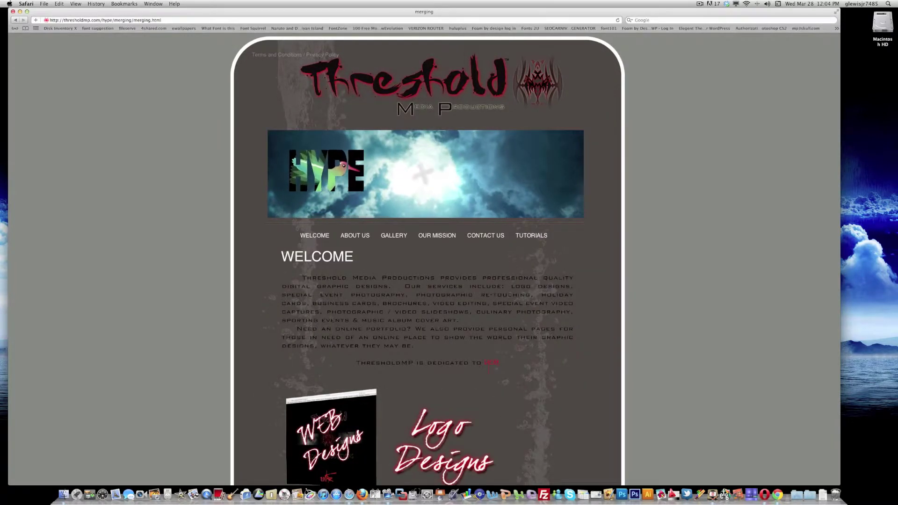
pyautogui.press('super+l')
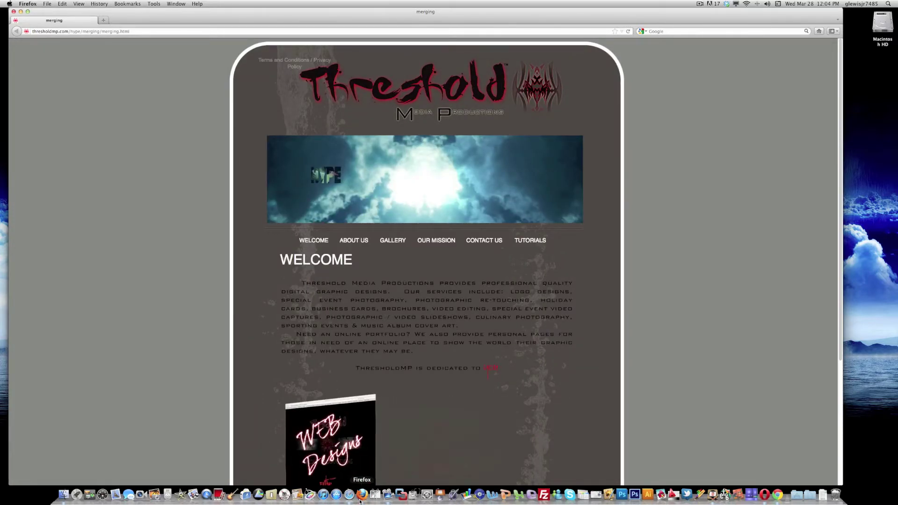
# Launch Google Chrome from the Dock
pyautogui.click(777, 496)
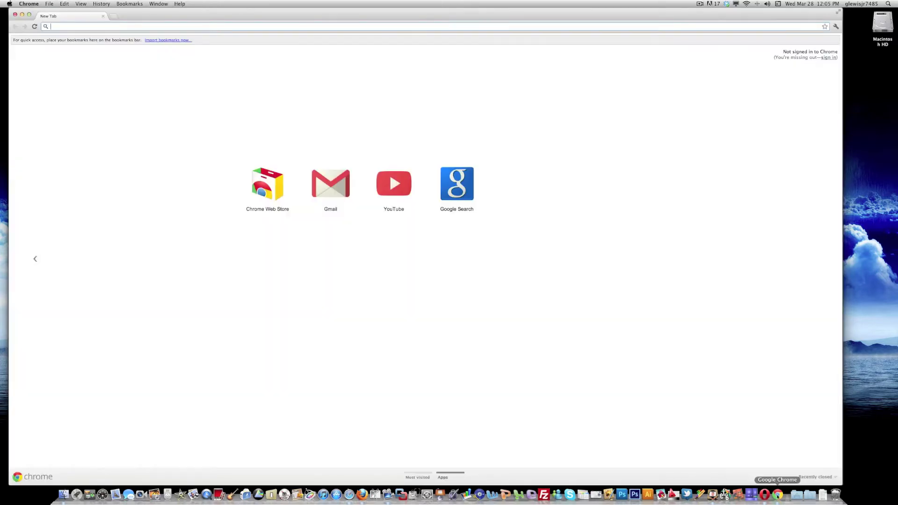